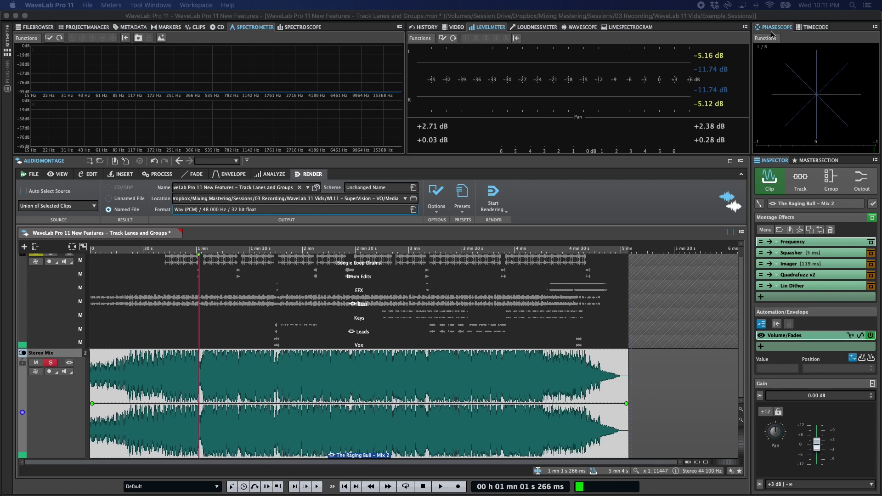
# Open the Frequency 2 equalizer window from The Raging Bull – Mix 2 clip's Montage Effects
pyautogui.click(808, 243)
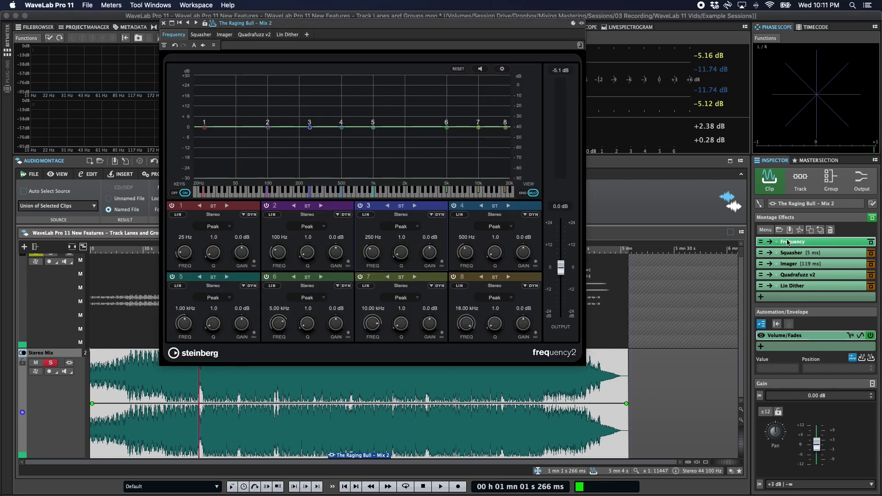
# Create a clip automation envelope for band 3 gain (EQ3Gain) and select it for editing
pyautogui.rightClick(432, 256)
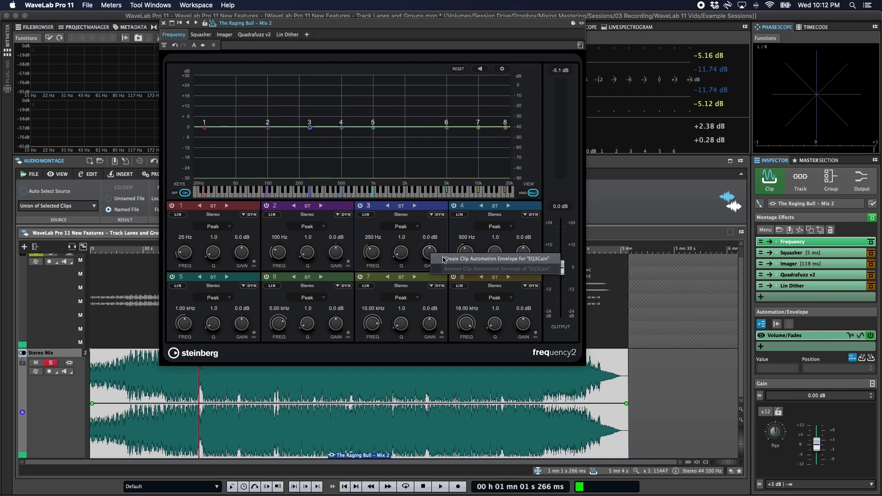
pyautogui.click(444, 259)
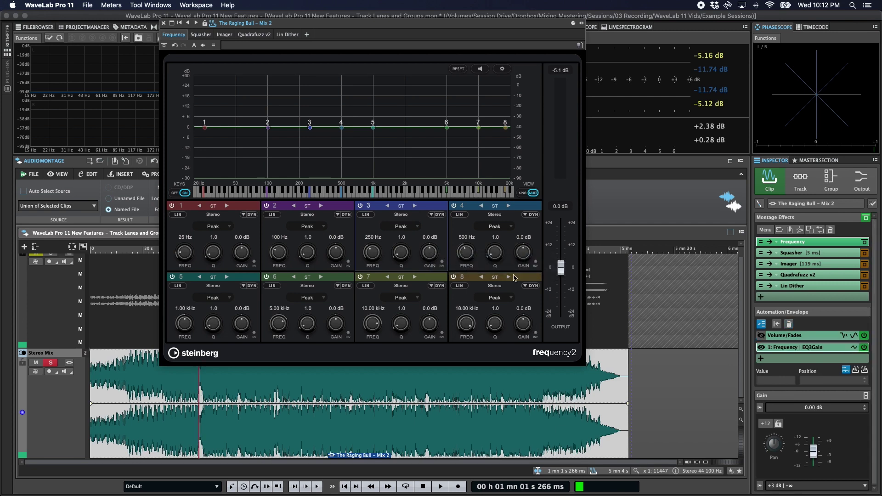
pyautogui.click(783, 347)
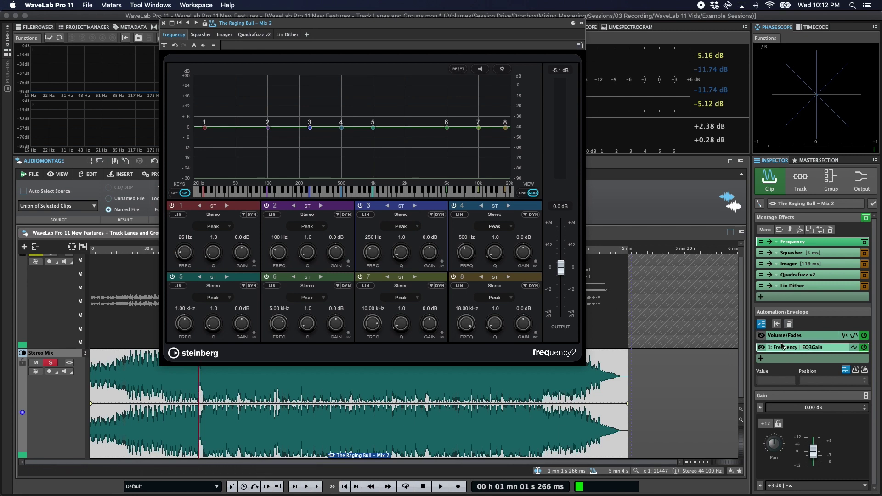
# Check the Inspector pane options without changes, then collapse the EQ window to reveal the montage
pyautogui.click(872, 205)
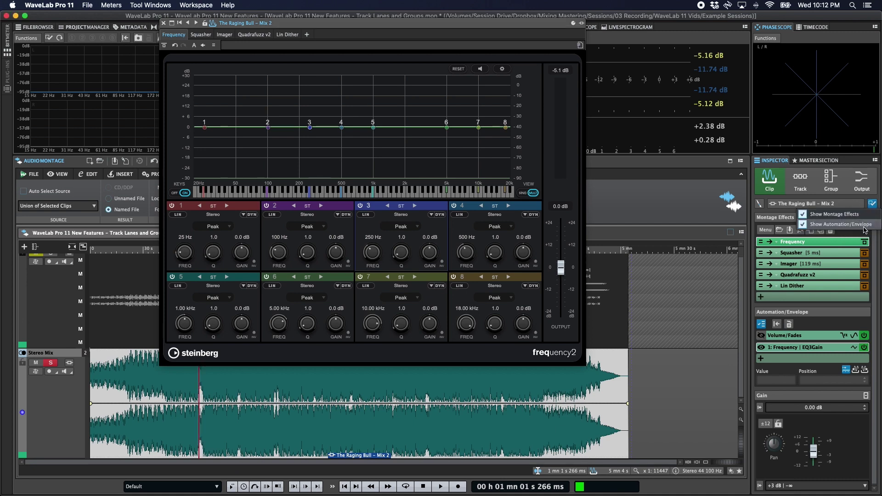
pyautogui.click(848, 449)
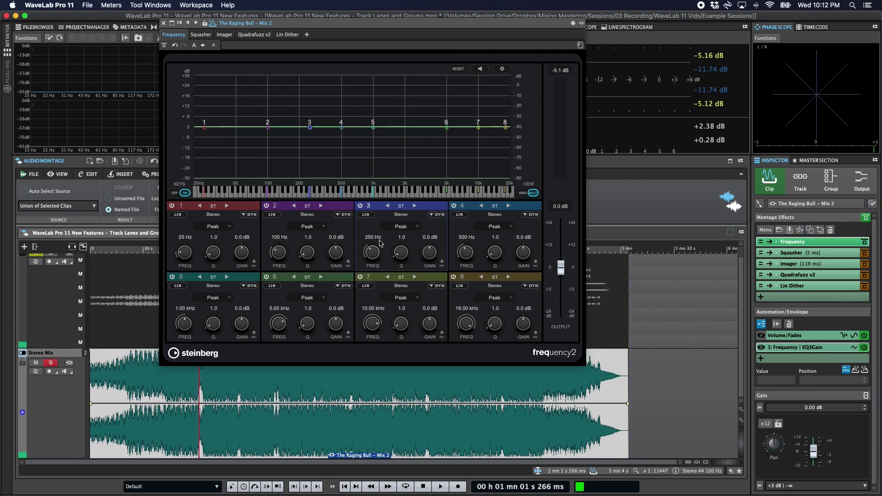
pyautogui.click(178, 24)
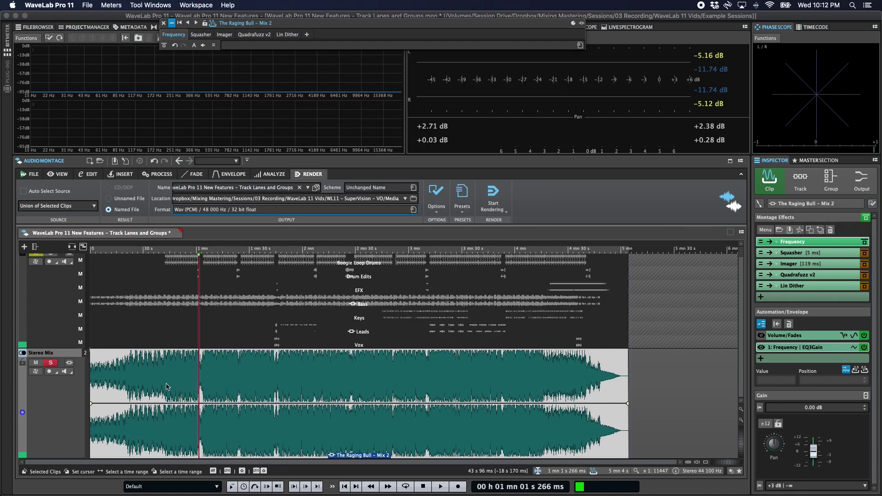
# Select a short range around 1 mn 4 s, zoom in, and add a raised EQ3Gain envelope point
pyautogui.moveTo(201, 370); pyautogui.dragTo(205, 372)
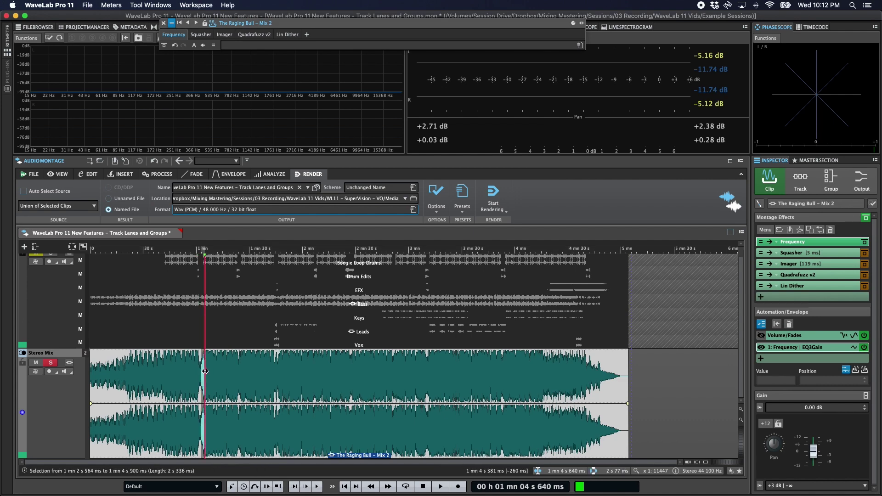
pyautogui.scroll(5, 199, 400)
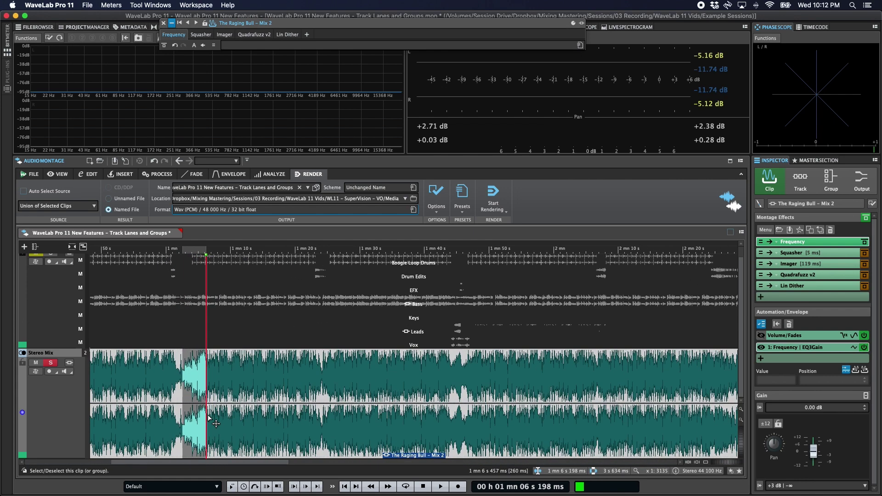
pyautogui.moveTo(193, 404)
pyautogui.mouseDown()
pyautogui.moveTo(192, 395)
pyautogui.moveTo(201, 397)
pyautogui.mouseUp()
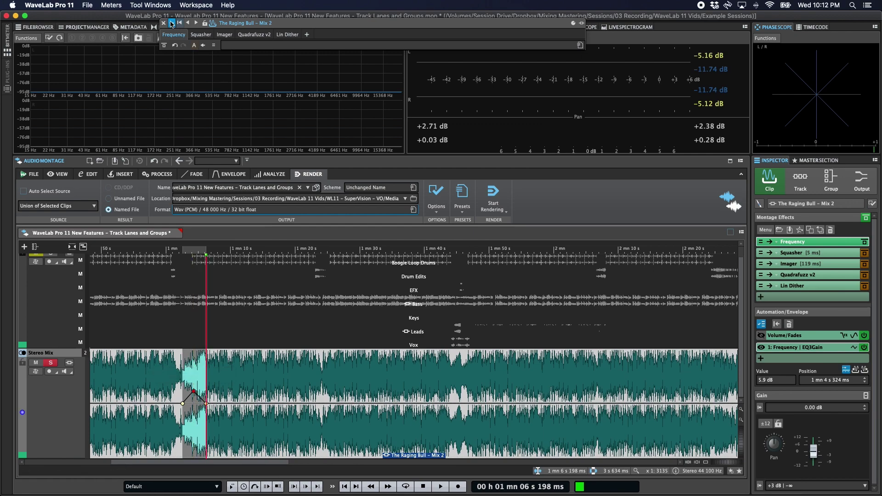
# Play from just before the bump to hear the band 3 gain automation, then collapse the EQ window
pyautogui.click(174, 35)
pyautogui.click(179, 386)
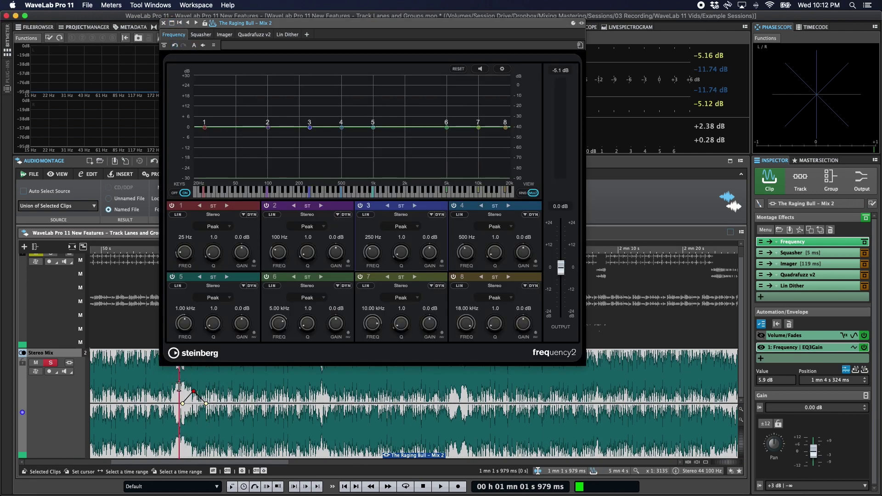
pyautogui.press('space')
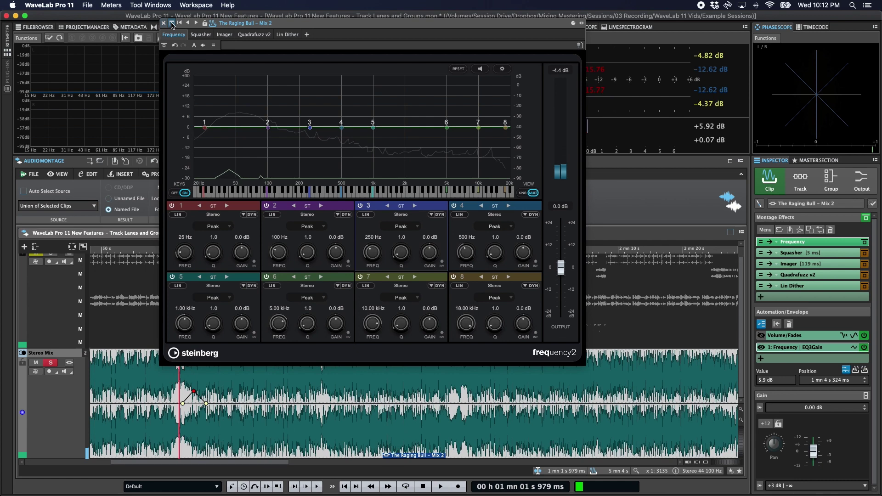
pyautogui.click(193, 42)
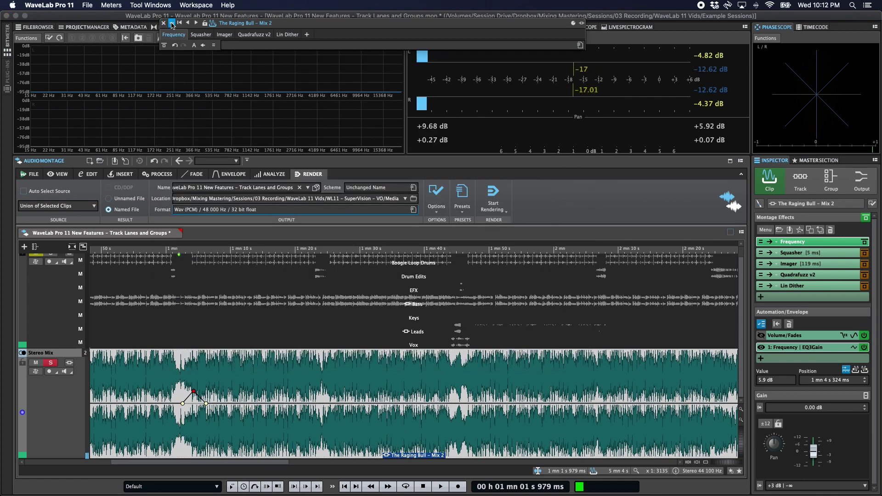
# Select all EQ3Gain envelope points and apply Smoothing to turn the corners into a curve
pyautogui.click(183, 404)
pyautogui.hotkey('ctrl', 'a')
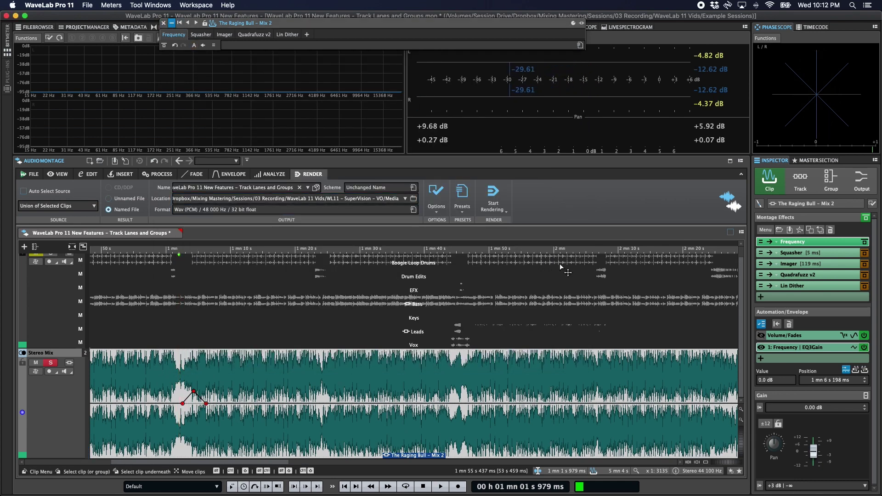
pyautogui.click(855, 348)
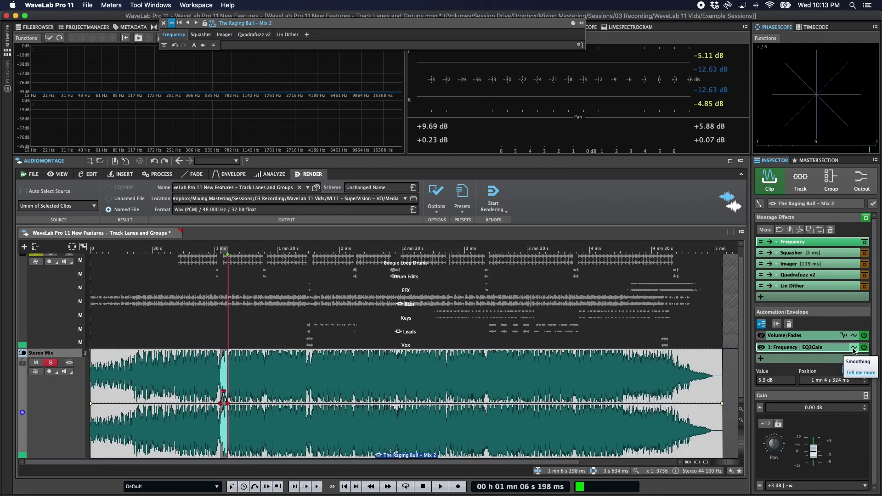
pyautogui.click(855, 348)
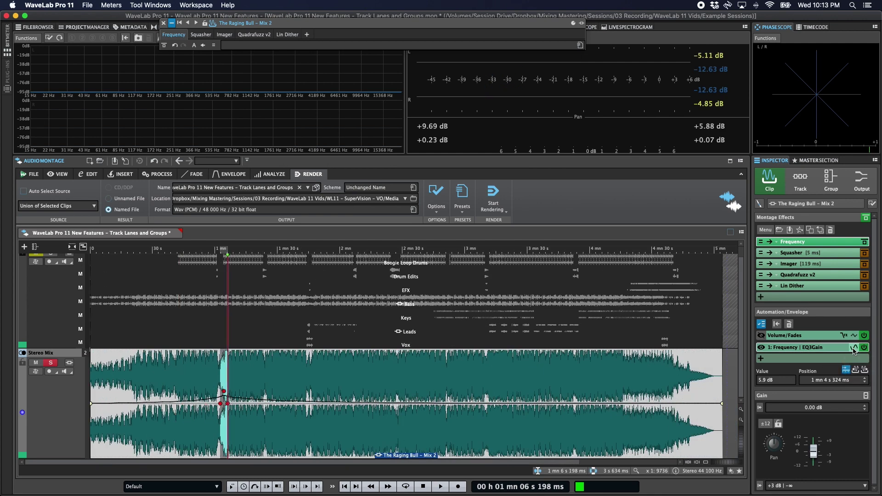
# Move the edit position to about 1 mn 12 s, deselect, and add another envelope point after the bump
pyautogui.click(241, 388)
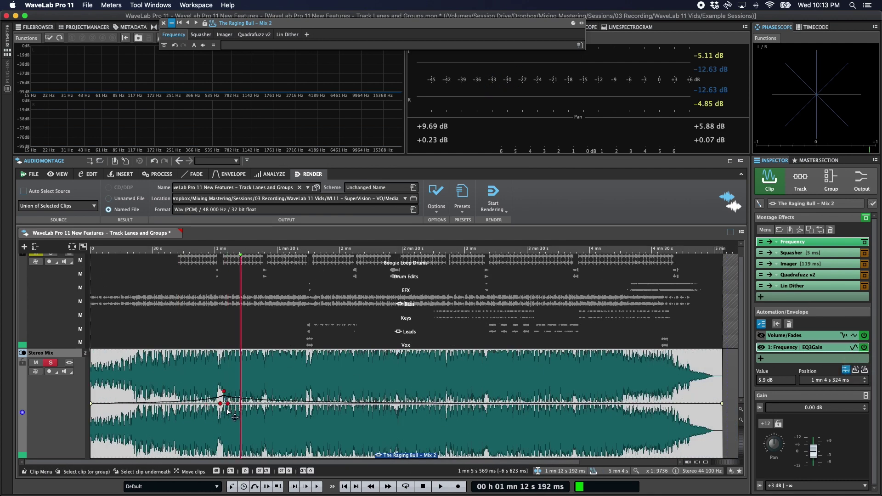
pyautogui.click(235, 411)
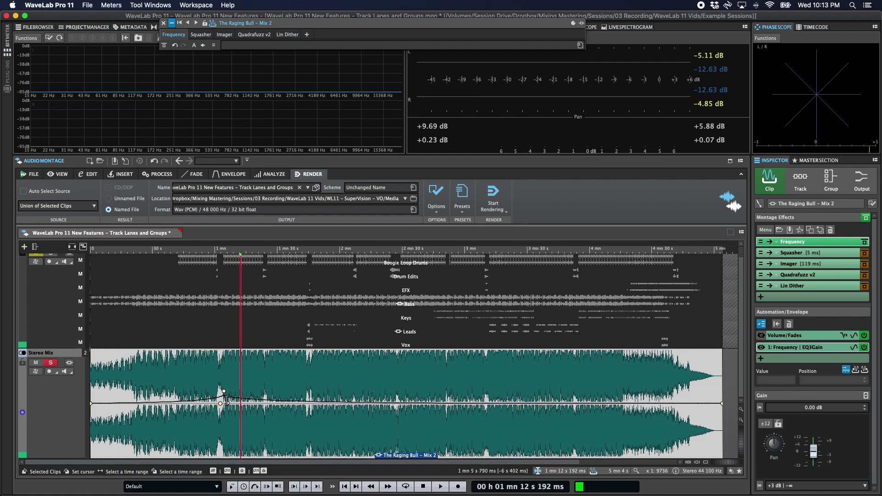
pyautogui.moveTo(228, 403); pyautogui.dragTo(224, 438)
pyautogui.click(219, 404)
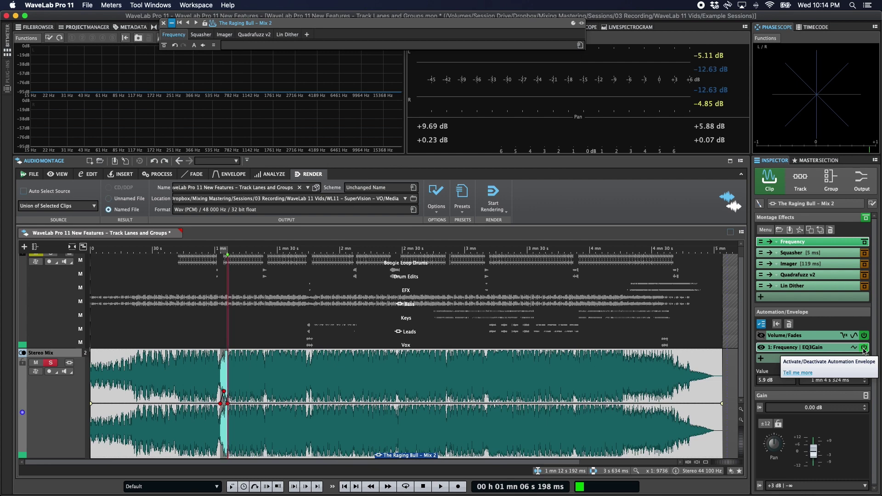
pyautogui.click(864, 350)
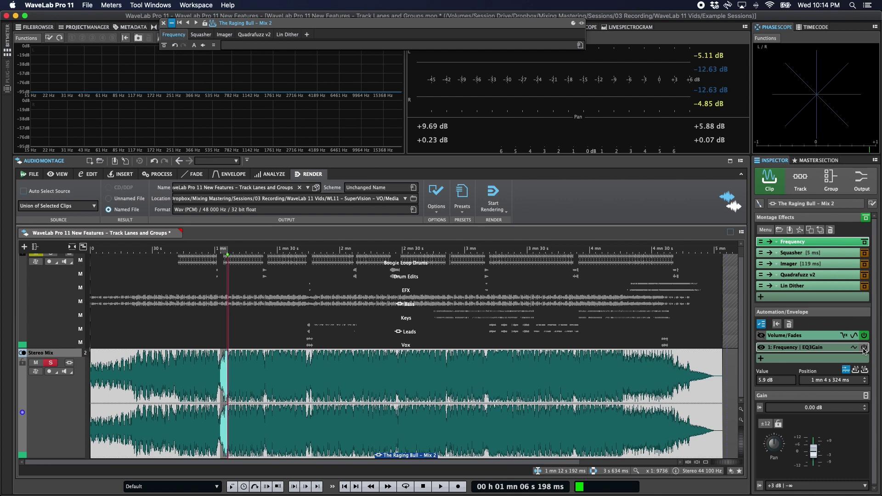
pyautogui.click(864, 348)
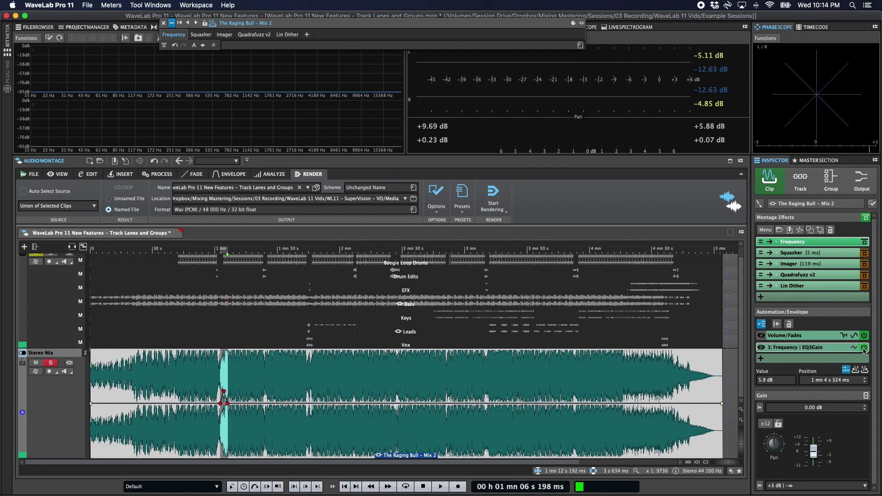
# Switch the active envelope between Volume/Fades and EQ3Gain, ending on Volume/Fades
pyautogui.click(763, 338)
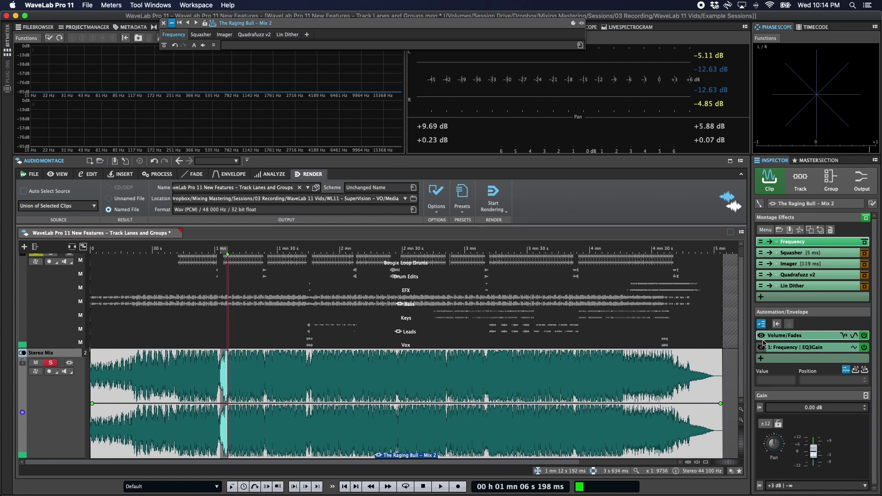
pyautogui.click(764, 347)
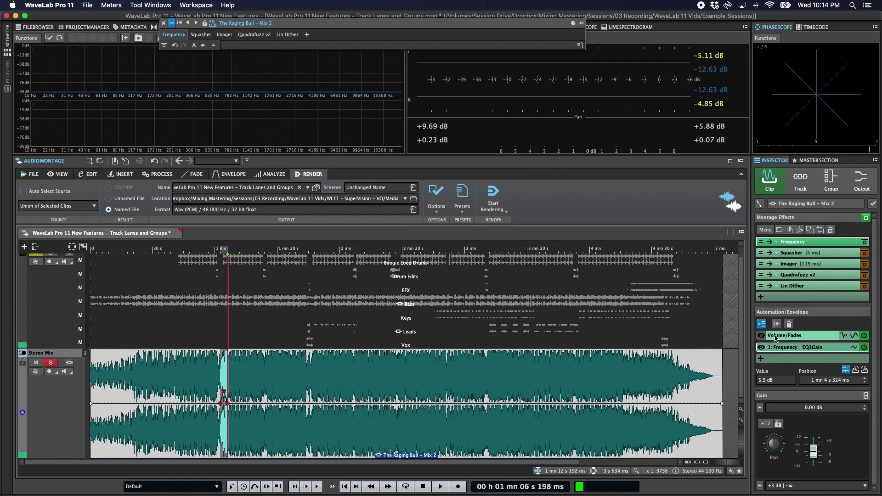
pyautogui.click(776, 338)
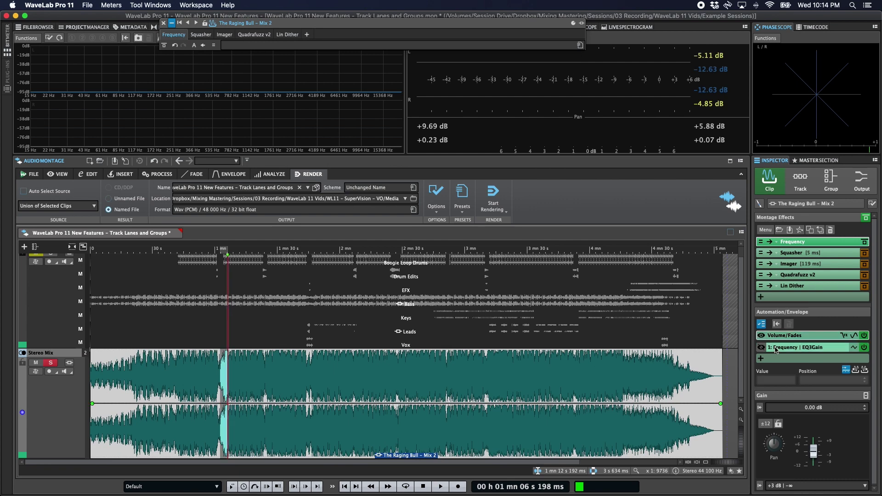
pyautogui.click(776, 350)
pyautogui.click(782, 336)
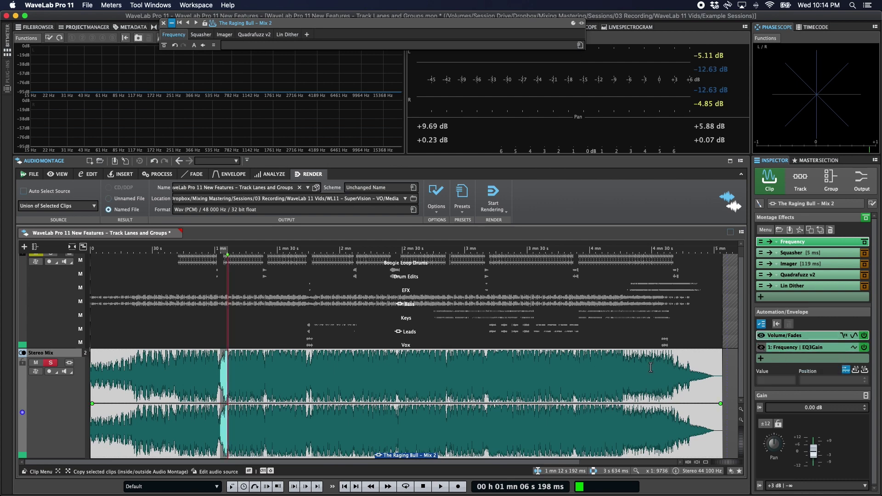
# Dip the volume envelope over 1 mn 36 s–1 mn 40 s and show all envelopes at once
pyautogui.click(251, 381)
pyautogui.moveTo(269, 390); pyautogui.dragTo(298, 419)
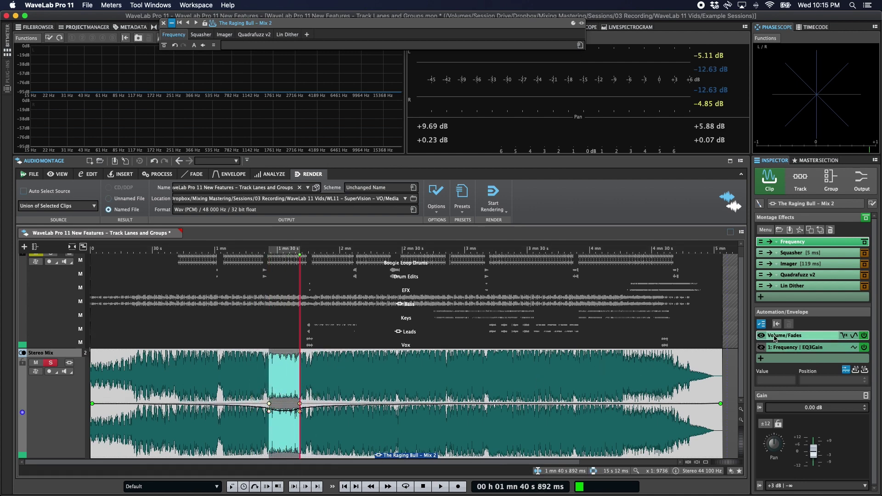
pyautogui.click(784, 348)
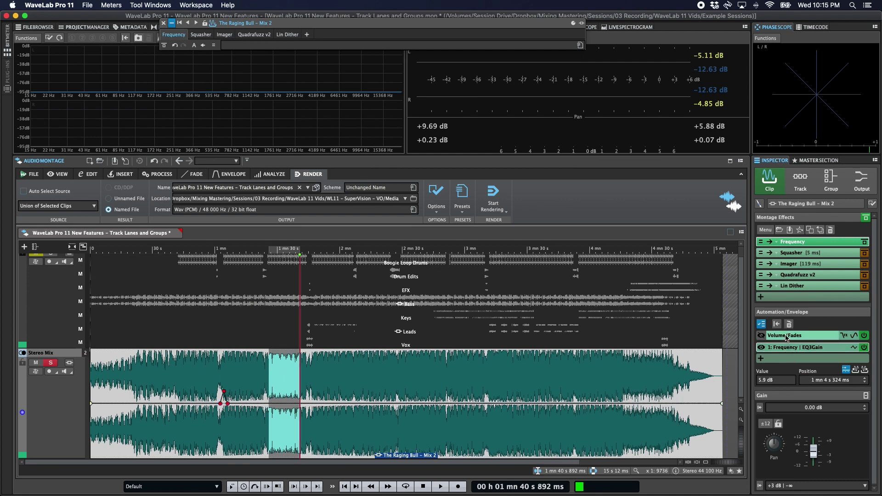
pyautogui.click(761, 325)
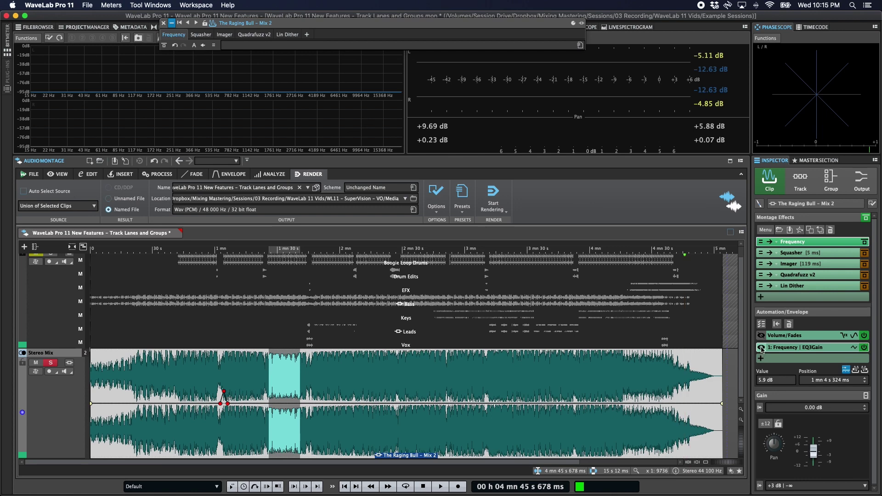
# Toggle EQ3Gain and Volume/Fades visibility so only the EQ3Gain envelope stays shown on the clip
pyautogui.click(761, 348)
pyautogui.click(762, 336)
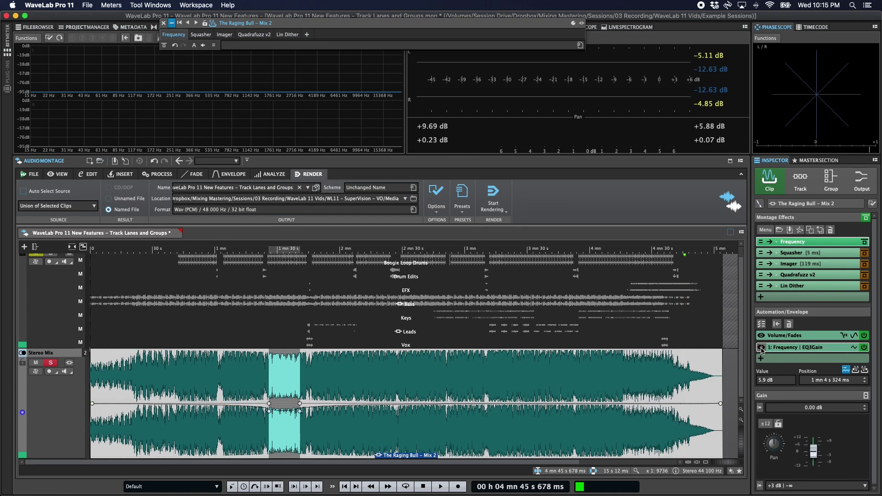
pyautogui.click(761, 348)
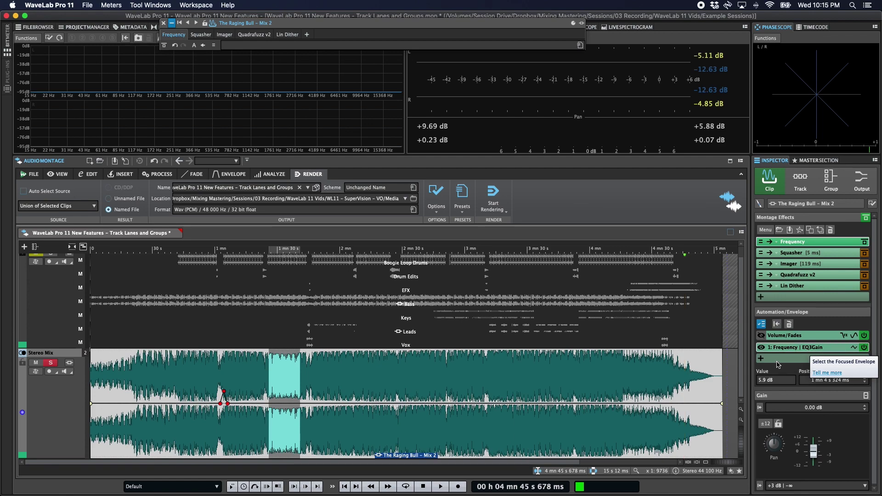
# Select the EQ3Gain point at 1 mn 4 s and set its value to 3.0 dB
pyautogui.click(232, 396)
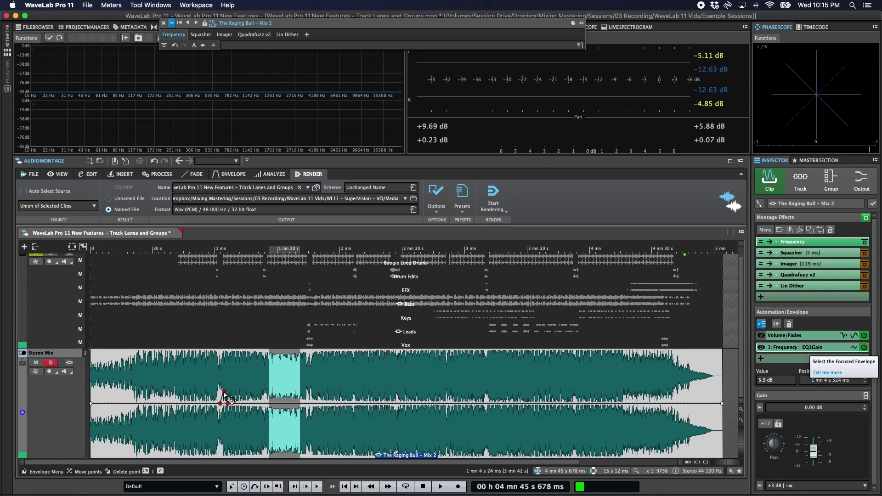
pyautogui.click(223, 391)
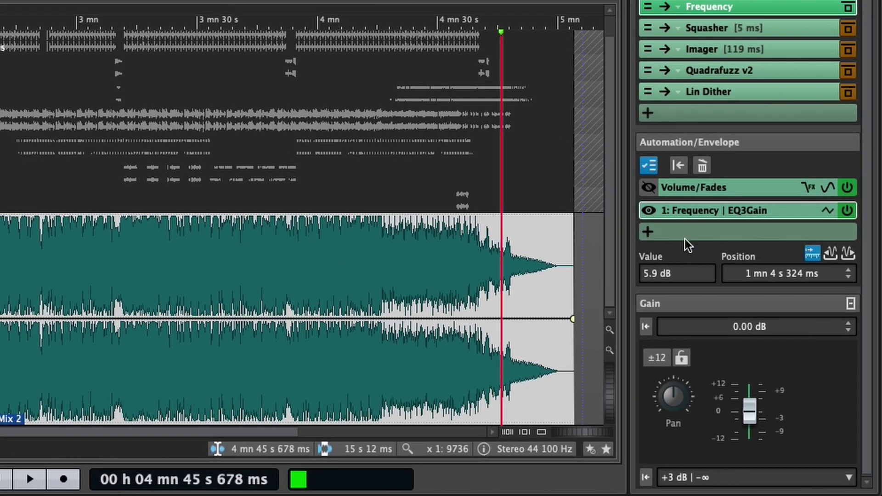
pyautogui.click(684, 297)
pyautogui.press('super+a')
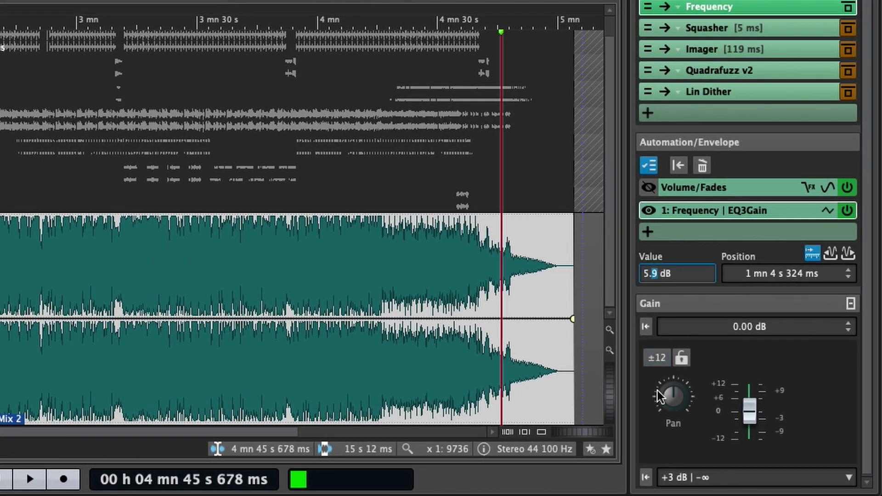
pyautogui.write('3.0')
pyautogui.click(794, 273)
# Set the point's position milliseconds to 0, placing it at exactly 1 mn 4 s 0 ms
pyautogui.press('Tab')
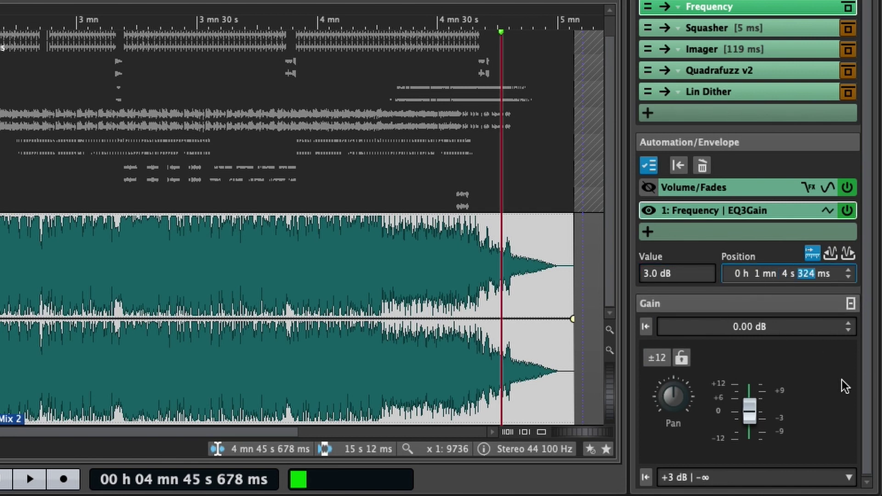
pyautogui.write('0')
pyautogui.press('Return')
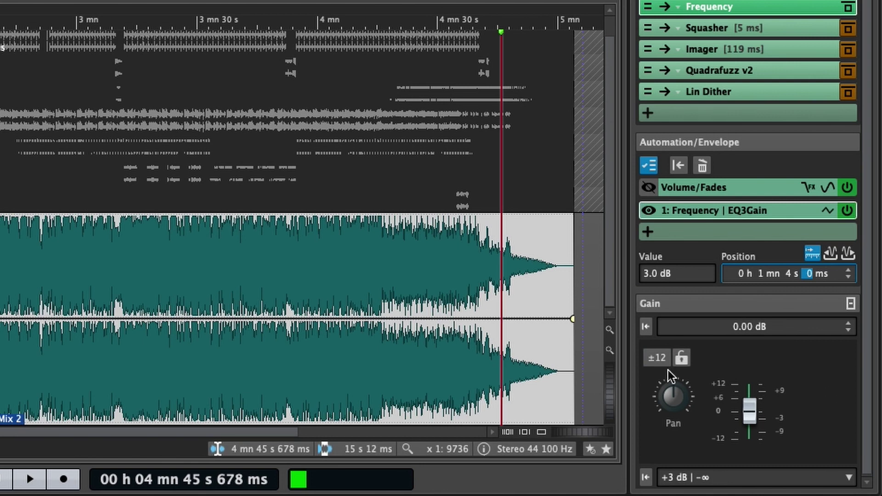
pyautogui.press('Tab')
pyautogui.click(664, 275)
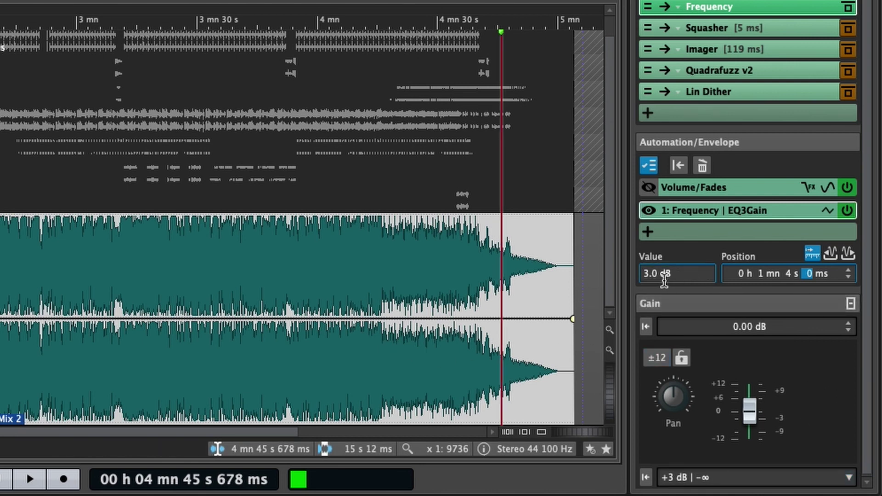
pyautogui.click(729, 279)
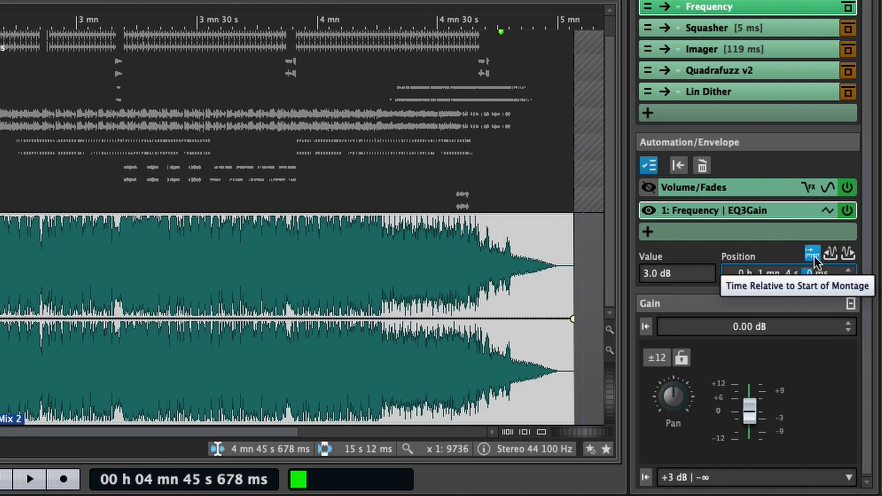
# Focus Volume/Fades and drag the clip's volume end point left to create a fade-out
pyautogui.click(847, 254)
pyautogui.click(764, 186)
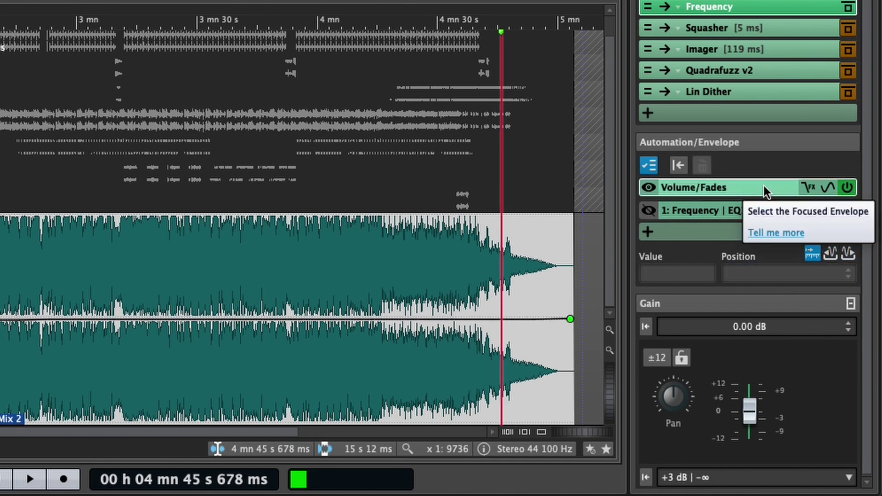
pyautogui.moveTo(570, 320); pyautogui.dragTo(523, 320)
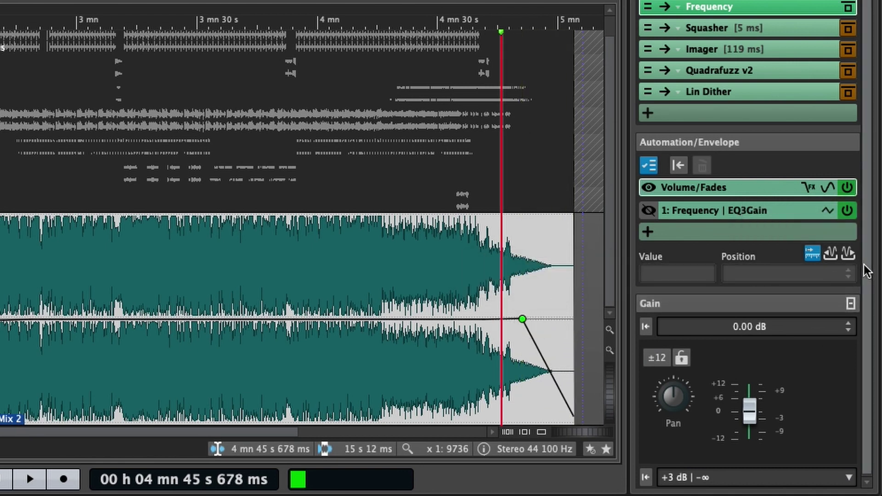
# Measure positions relative to the clip's end and set the fade-out start to 5 s 0 ms
pyautogui.click(848, 253)
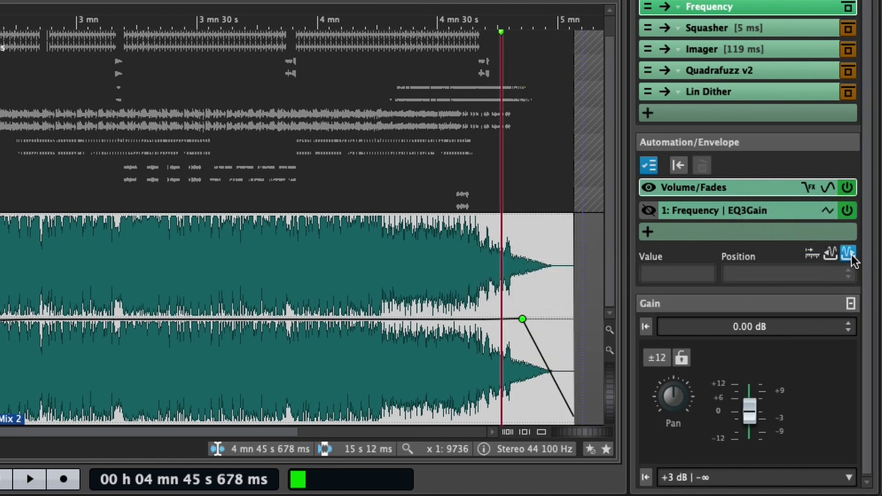
pyautogui.click(523, 318)
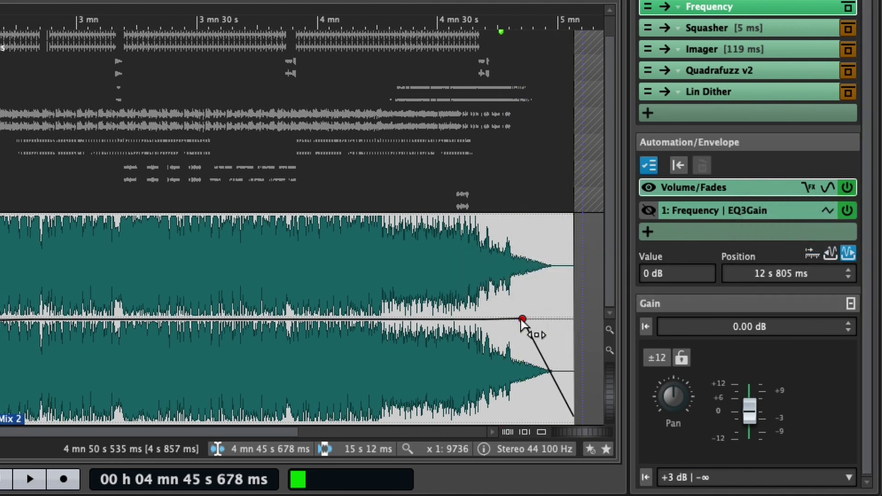
pyautogui.click(761, 273)
pyautogui.press('Right')
pyautogui.press('Right')
pyautogui.press('Left')
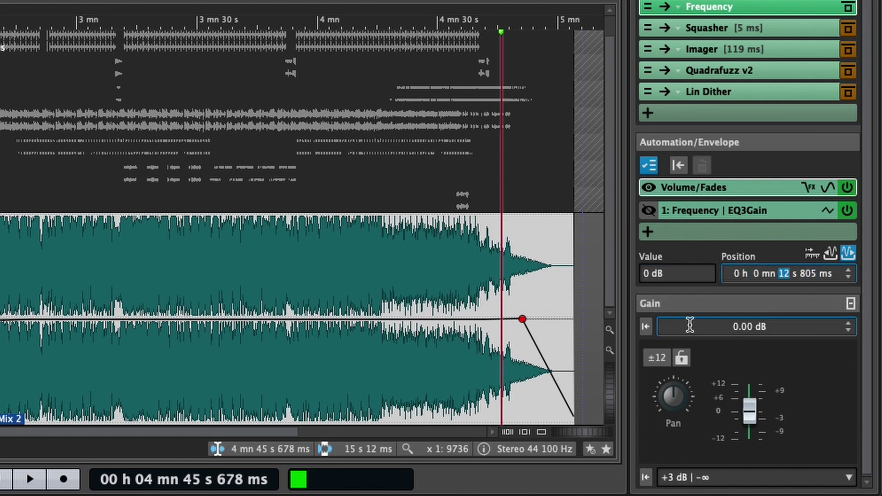
pyautogui.write('5 s 0')
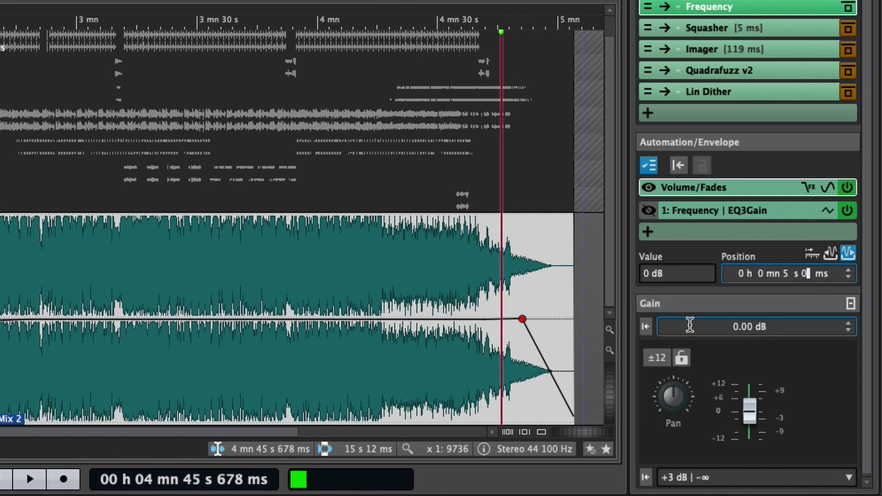
pyautogui.press('Return')
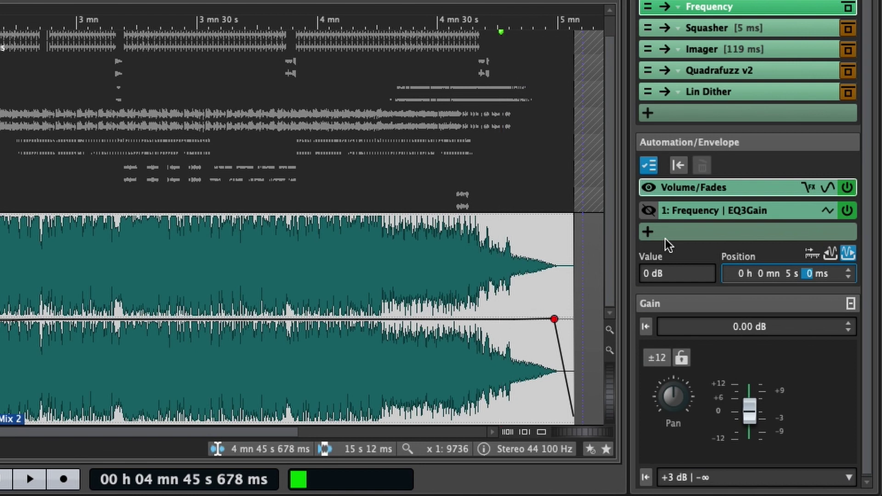
# Add a Pan envelope to the clip, keeping the Constant Power (+3 dB | -∞) pan law
pyautogui.click(649, 233)
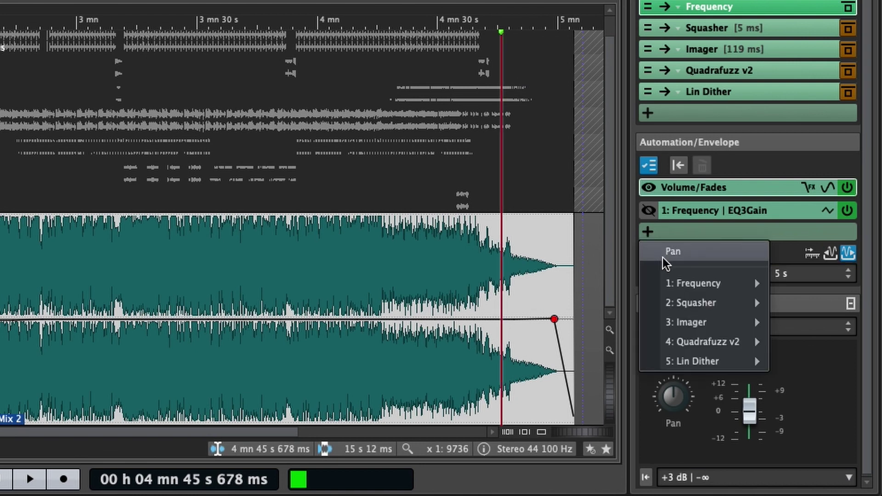
pyautogui.click(663, 258)
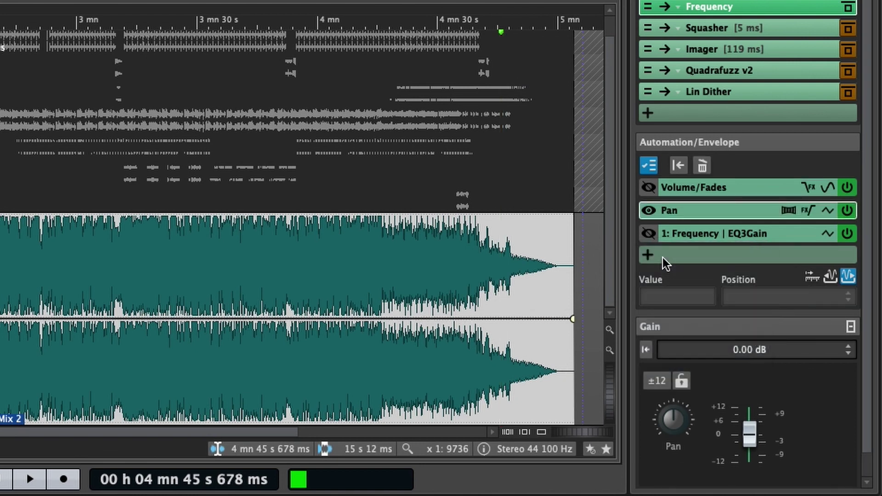
pyautogui.click(788, 211)
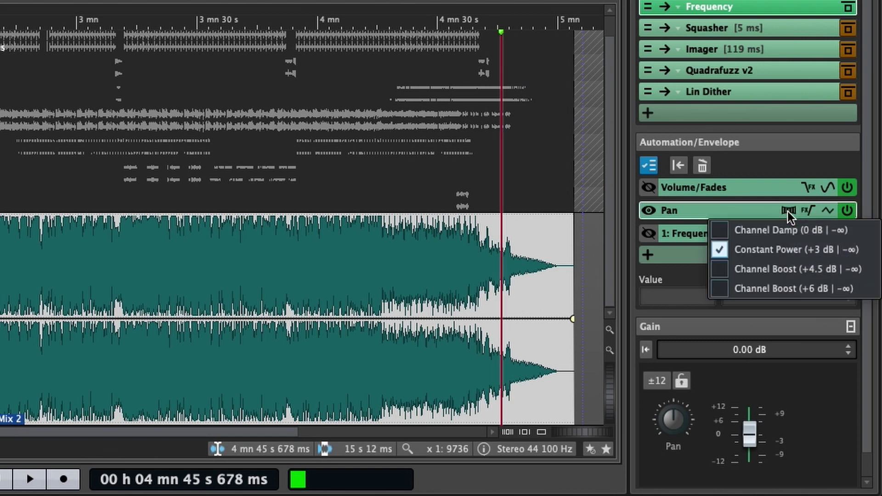
pyautogui.click(787, 212)
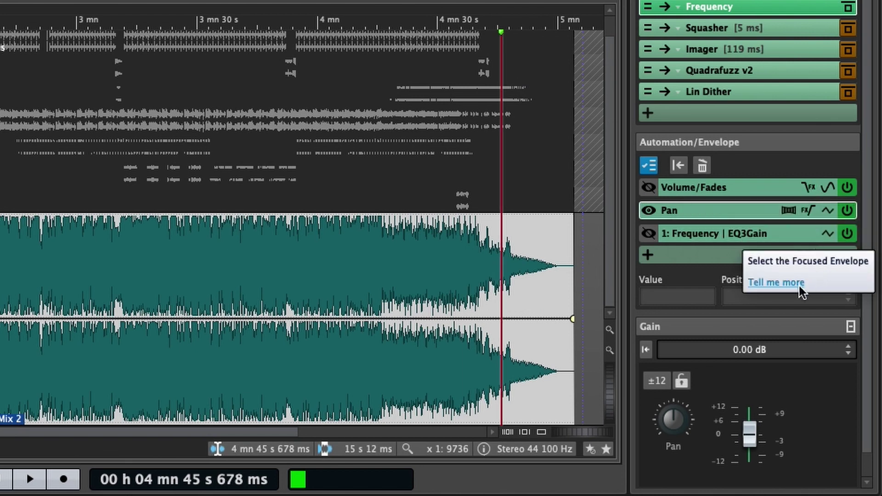
# Browse the Frequency plug-in's automatable parameters in the 0...99 and 200...231 submenus
pyautogui.click(647, 256)
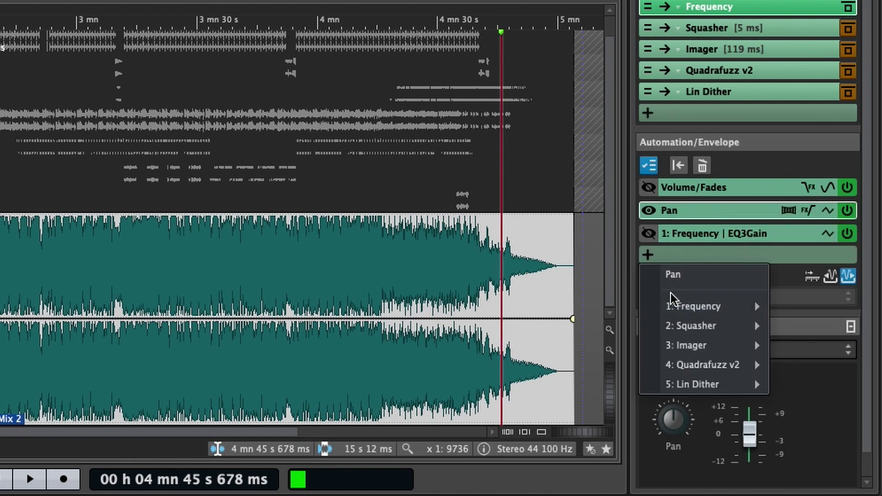
pyautogui.moveTo(679, 306)
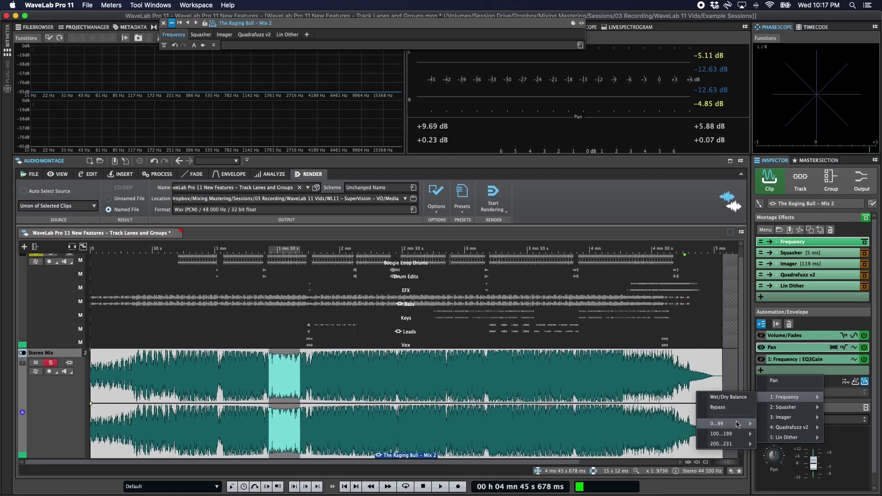
pyautogui.moveTo(737, 424)
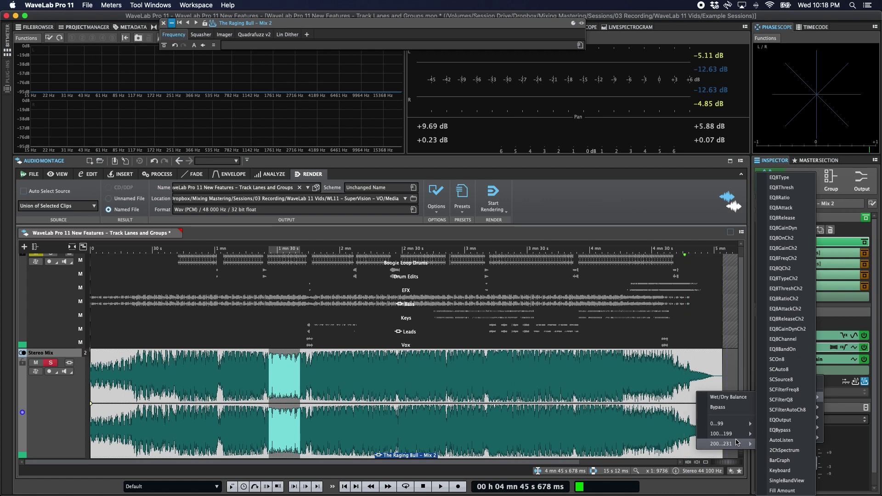
# Reset the Volume envelope to a flat line, then delete the Frequency EQ3Gain and Pan envelopes
pyautogui.click(737, 405)
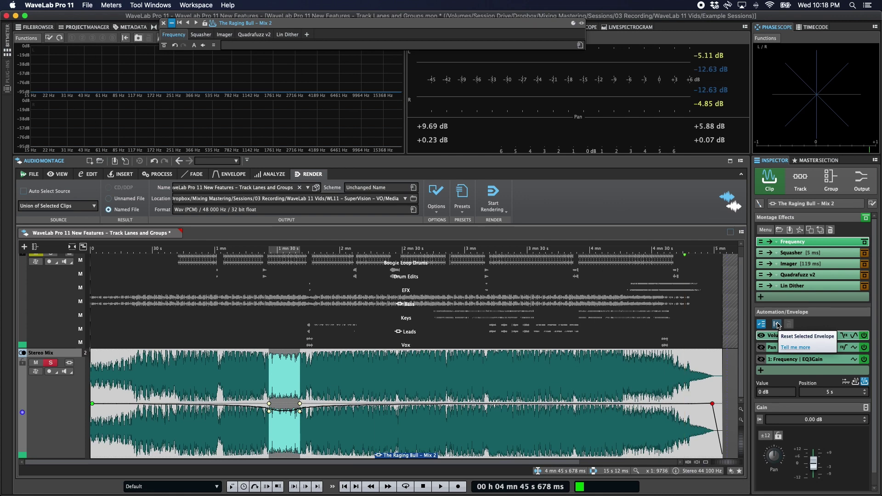
pyautogui.click(777, 325)
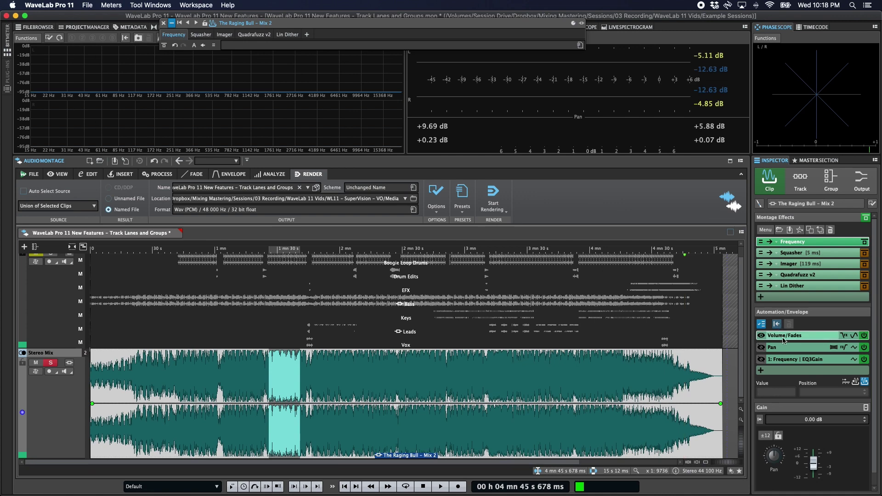
pyautogui.click(785, 360)
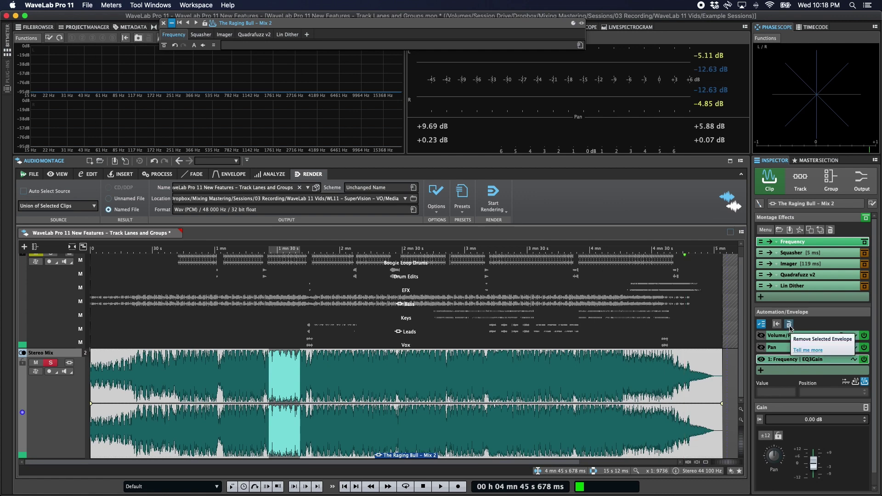
pyautogui.click(790, 325)
pyautogui.click(790, 325)
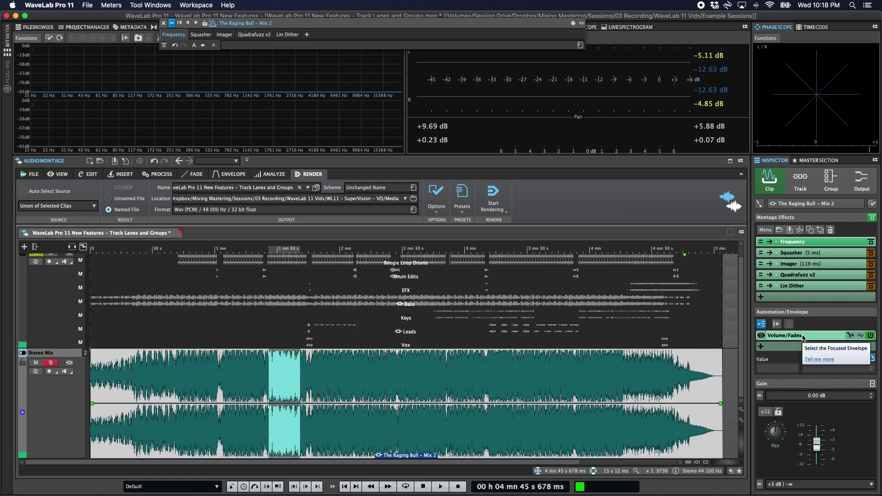
# Select the clip range from about 1 mn 1 s to 1 mn 12 s and add envelope points there at 0 dB
pyautogui.click(358, 393)
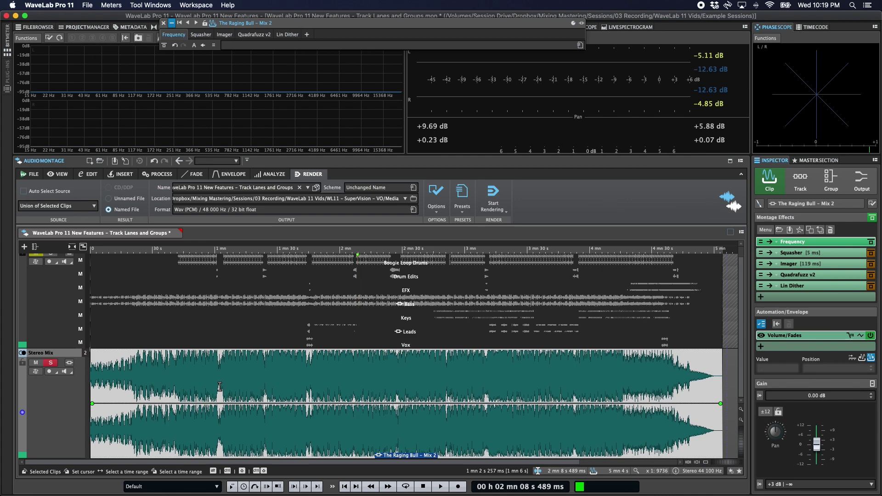
pyautogui.moveTo(221, 387); pyautogui.dragTo(255, 396)
pyautogui.doubleClick(242, 404)
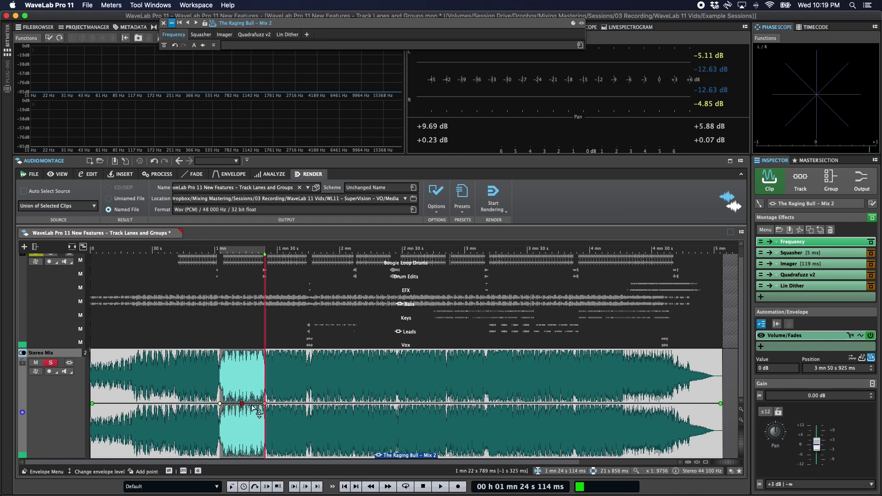
pyautogui.moveTo(242, 404); pyautogui.dragTo(244, 398)
pyautogui.hotkey('ctrl', 'z')
pyautogui.hotkey('ctrl', 'z')
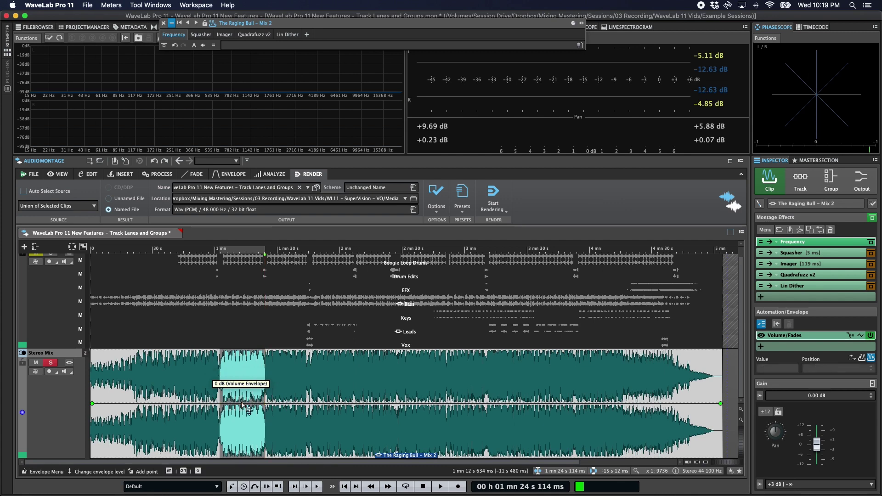
pyautogui.moveTo(242, 404); pyautogui.dragTo(243, 392)
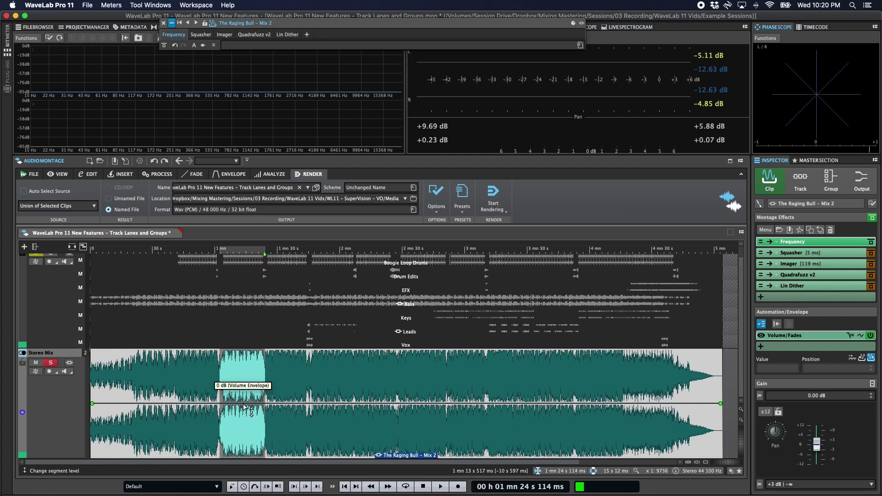
# Add a mid-section volume envelope point between 1 mn 1 s and 1 mn 12 s, raised to about +1.5 dB
pyautogui.moveTo(243, 407); pyautogui.dragTo(244, 397)
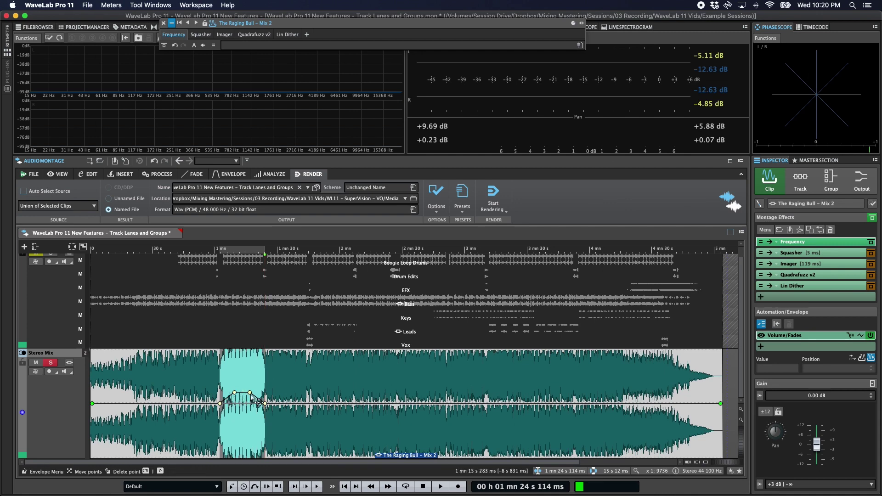
pyautogui.press('super+z')
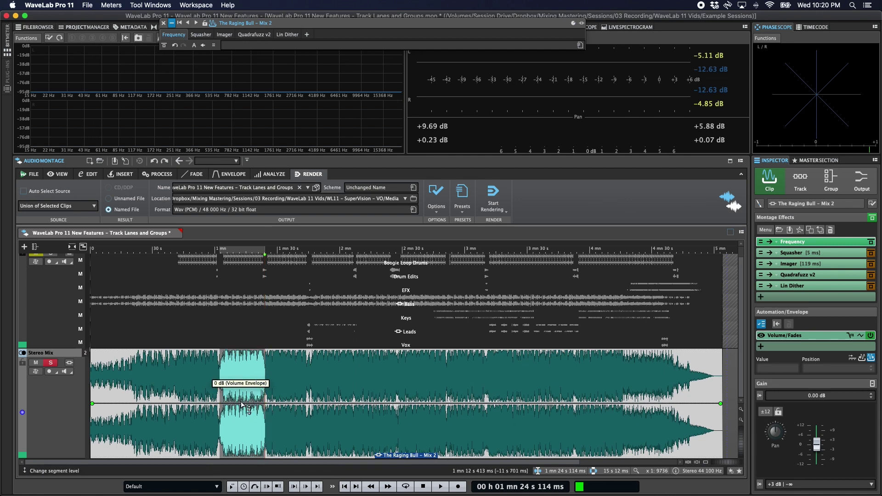
pyautogui.moveTo(243, 404); pyautogui.dragTo(243, 395)
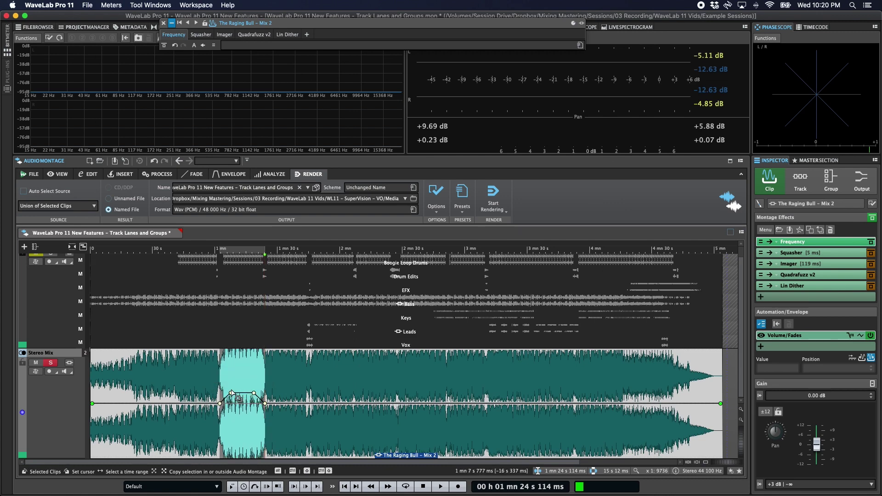
pyautogui.press('super+z')
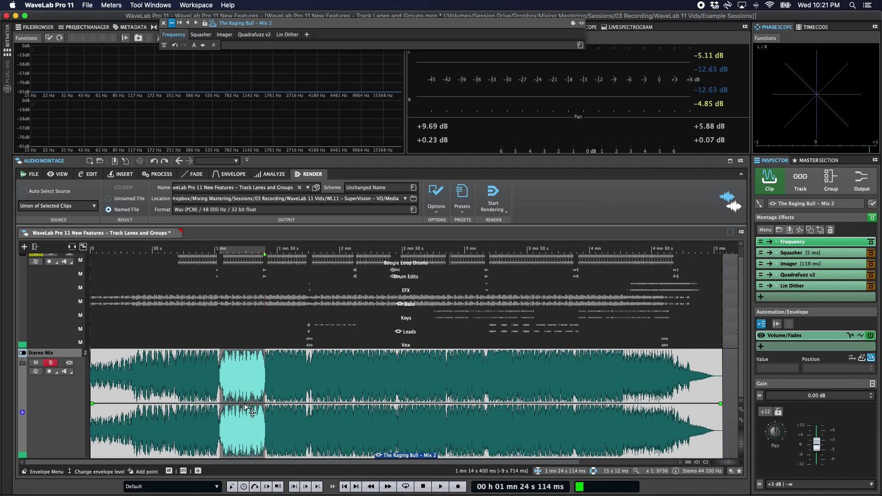
pyautogui.doubleClick(244, 404)
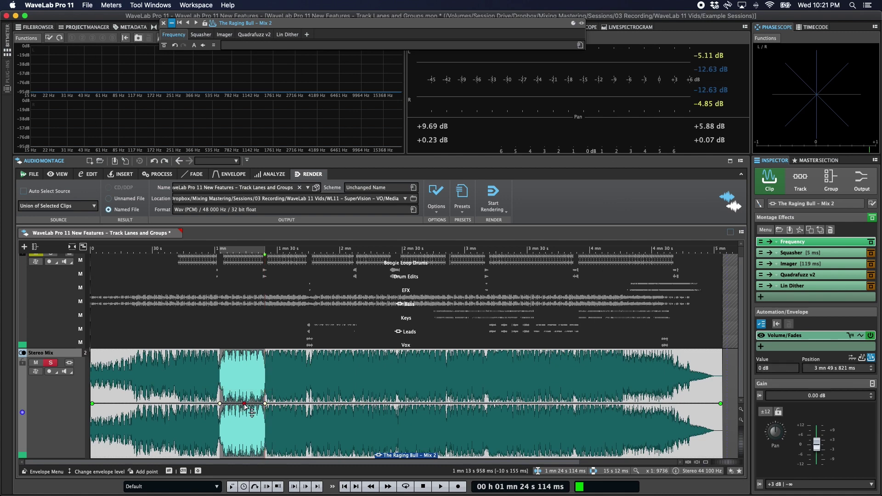
pyautogui.moveTo(245, 405)
pyautogui.mouseDown()
pyautogui.moveTo(251, 396)
pyautogui.moveTo(241, 395)
pyautogui.mouseUp()
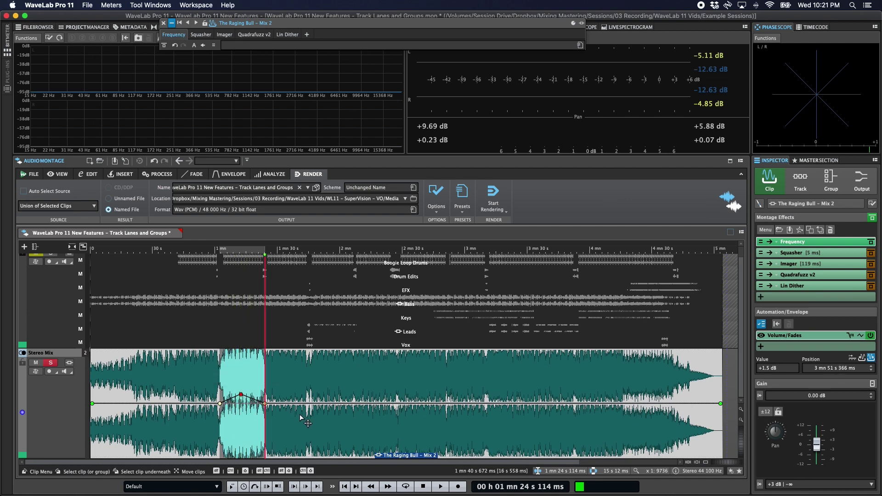